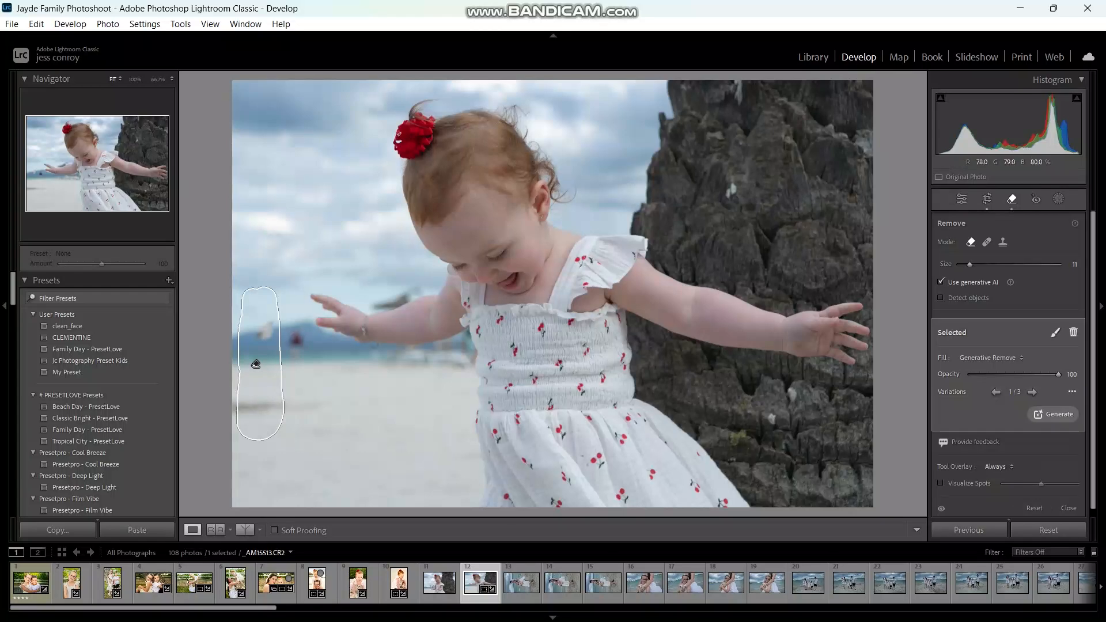
- Remove the distractions on the sand and along the horizon near the girl's outstretched hand with generative AI Remove
mouse_move(324, 409)
mouse_down()
mouse_move(238, 407)
mouse_move(311, 417)
mouse_up()
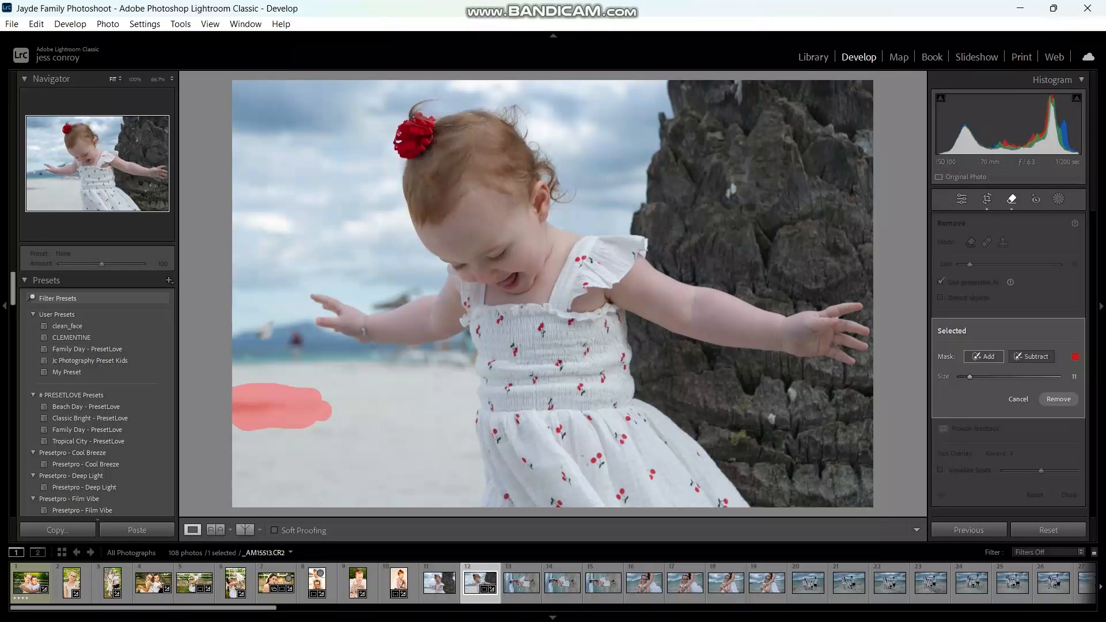
click(1059, 399)
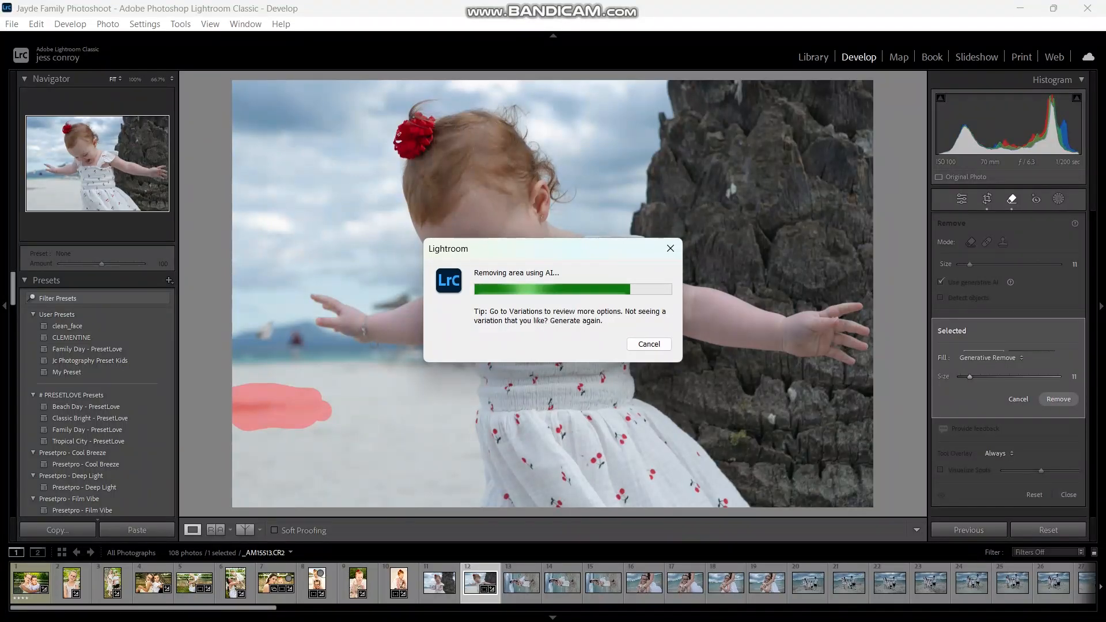
drag(259, 344, 274, 320)
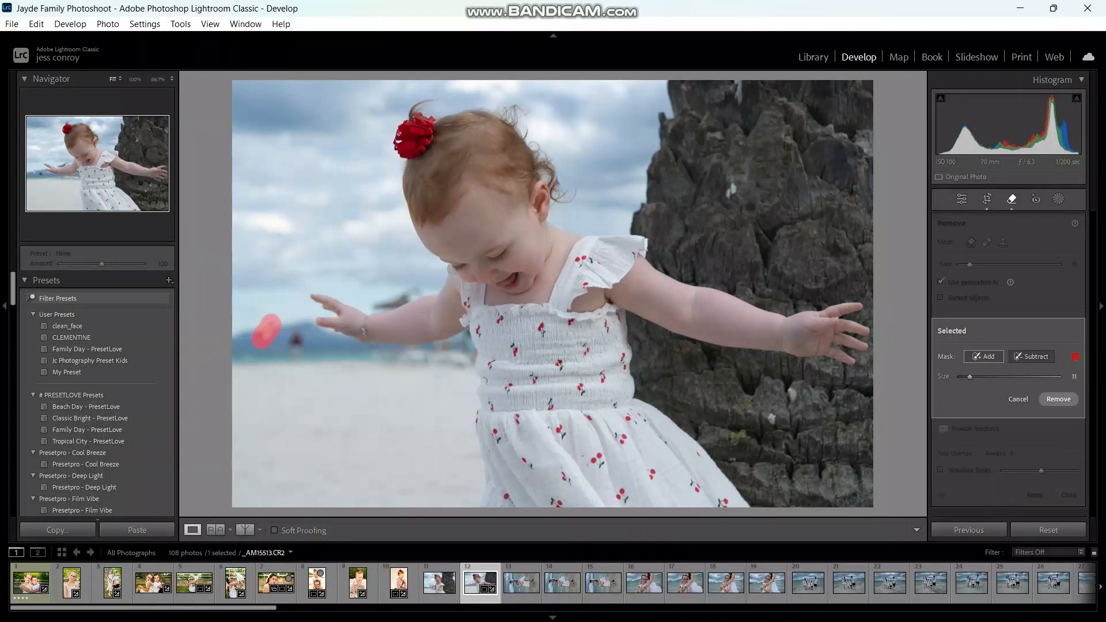
click(1059, 399)
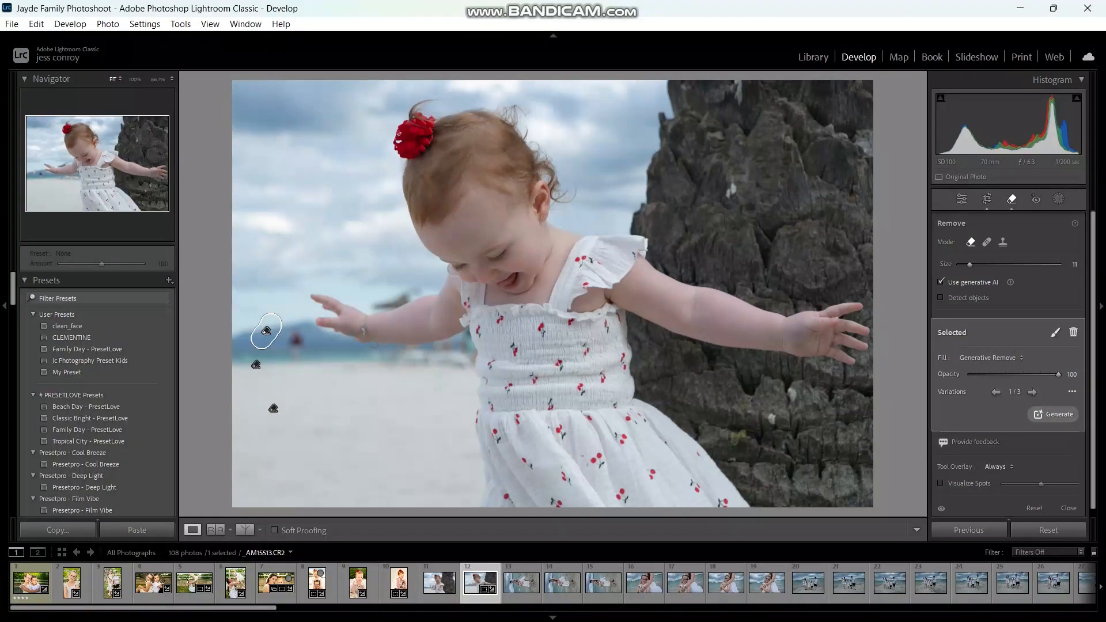
click(295, 341)
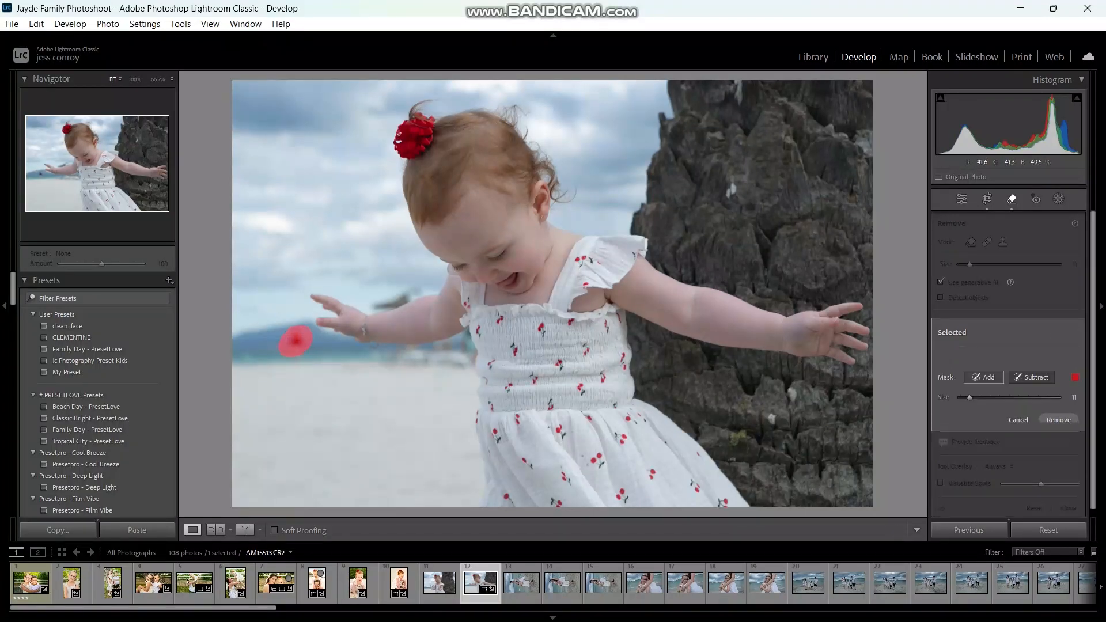
click(1058, 399)
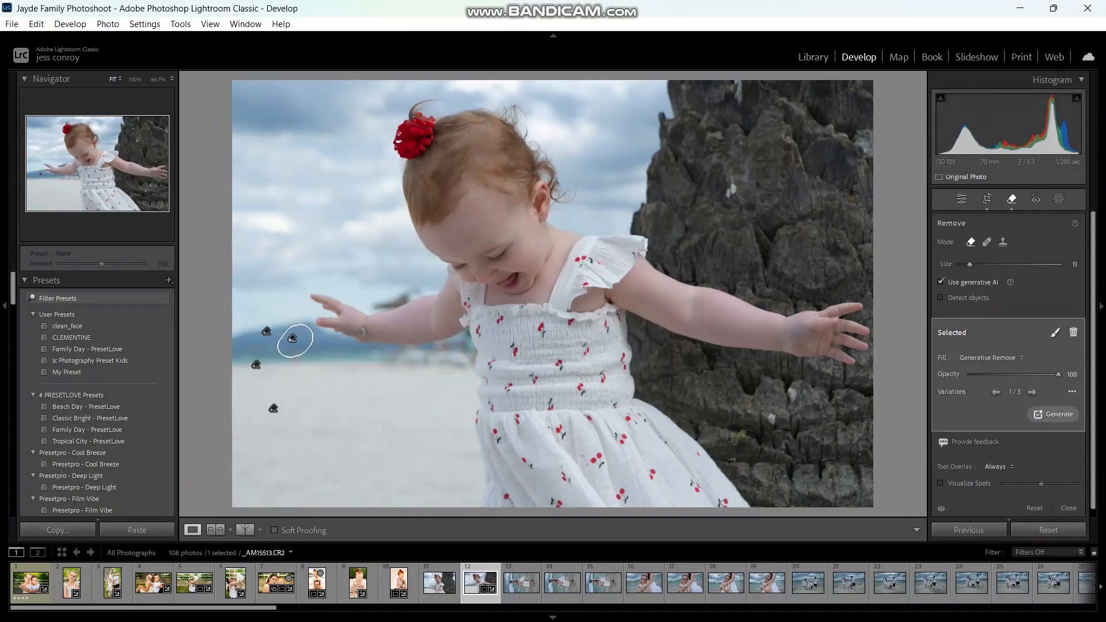
- Remove the leftover spot on the waterline below the distant hills with generative AI Remove and close the tool
click(962, 199)
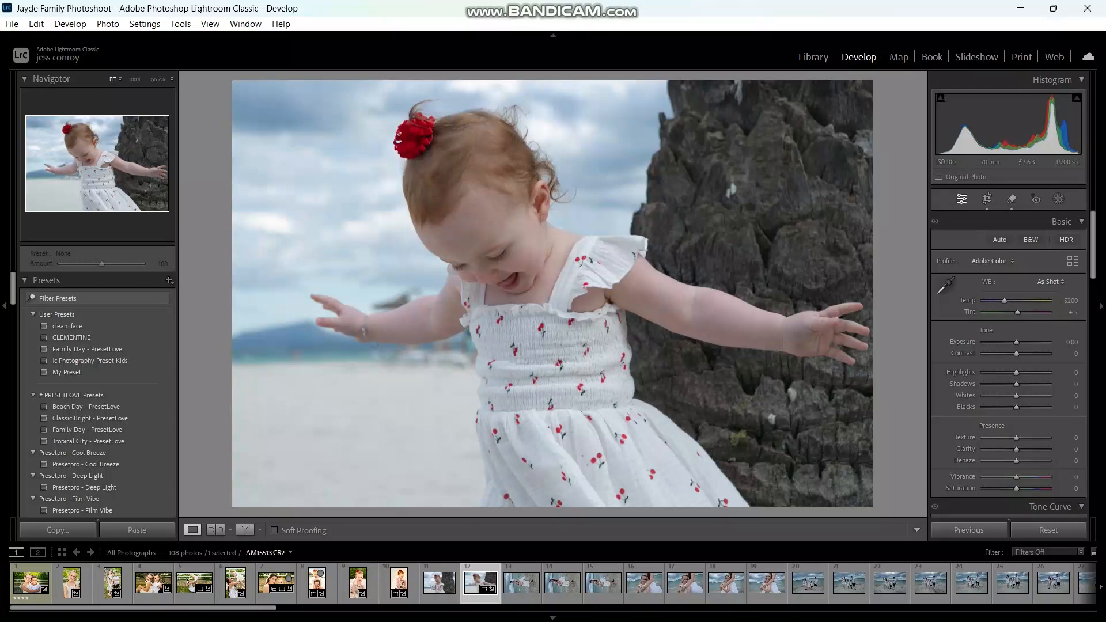
click(1036, 198)
click(1012, 199)
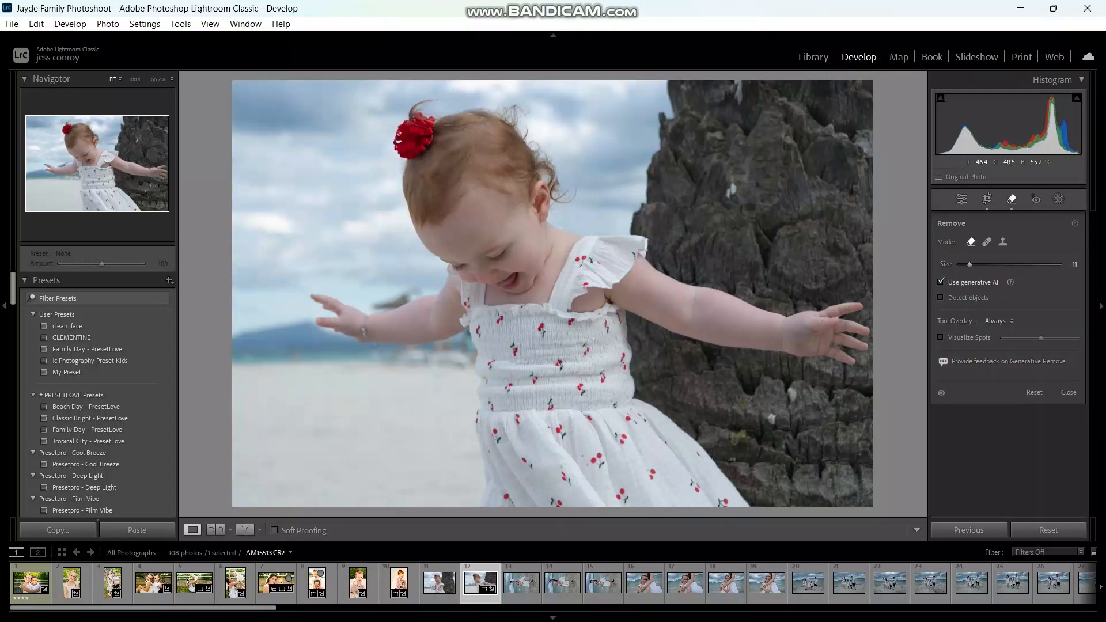
click(297, 350)
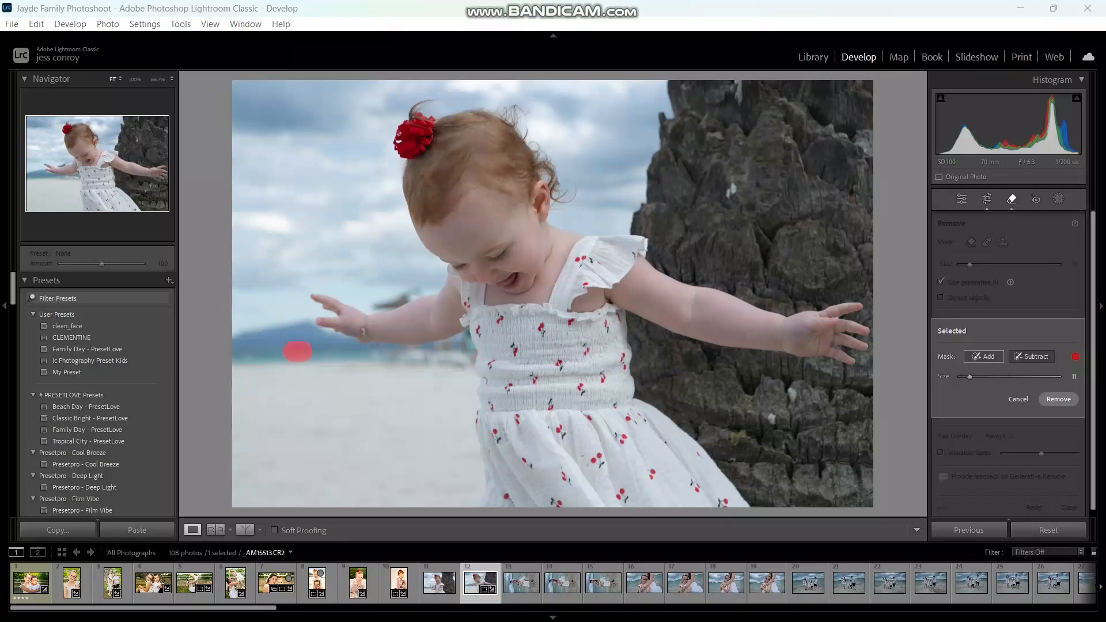
click(1058, 399)
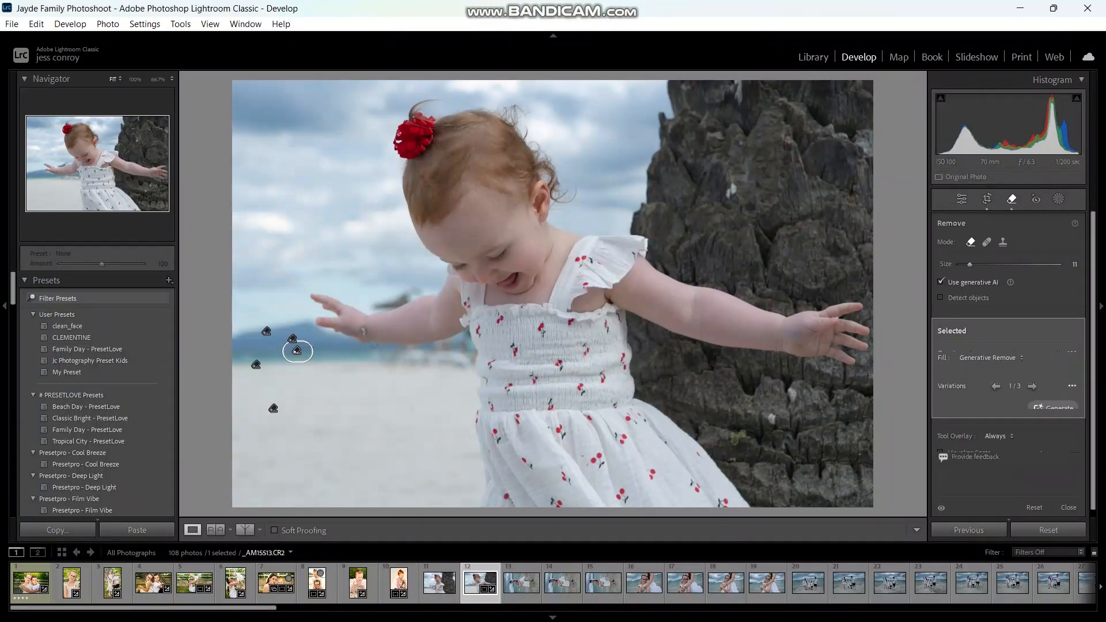
key(q)
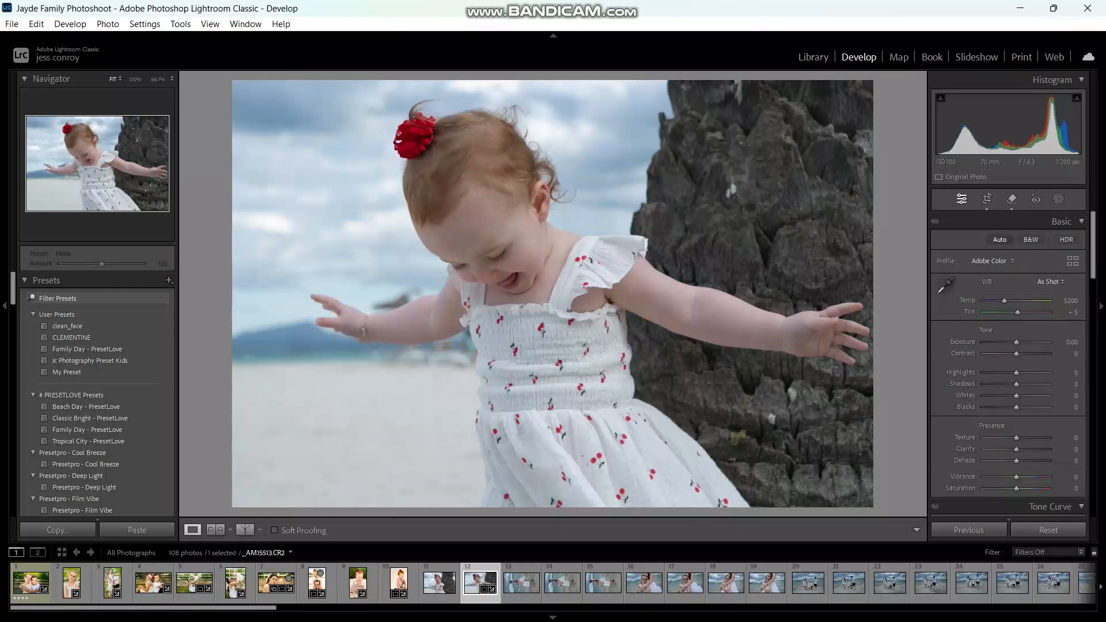
- Apply the user preset Jc Photography Preset Kids to the photo
click(87, 349)
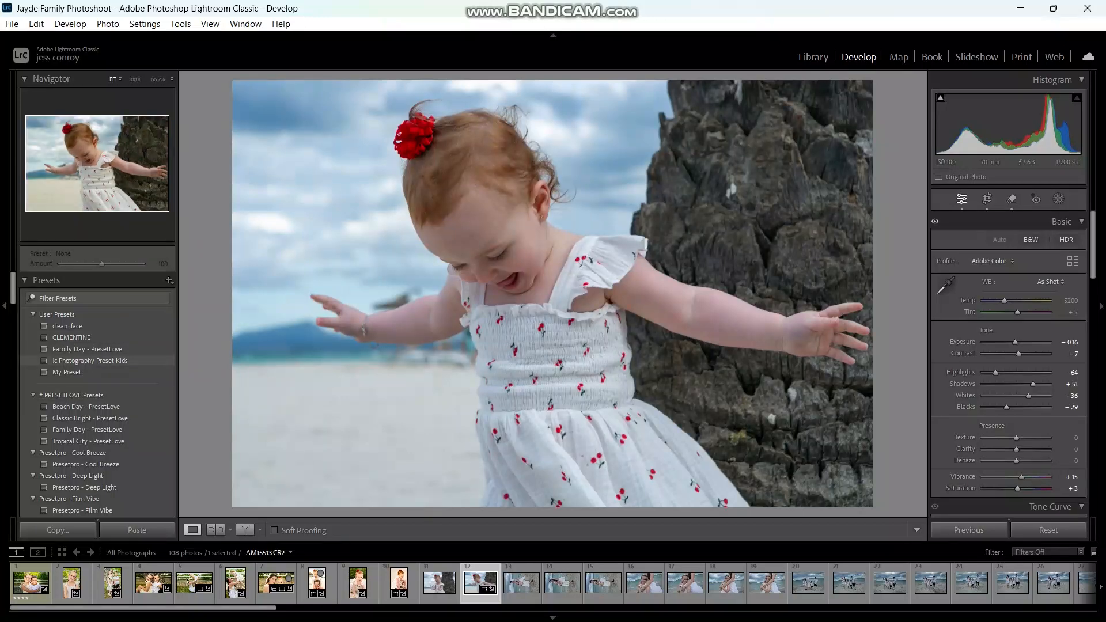
click(90, 361)
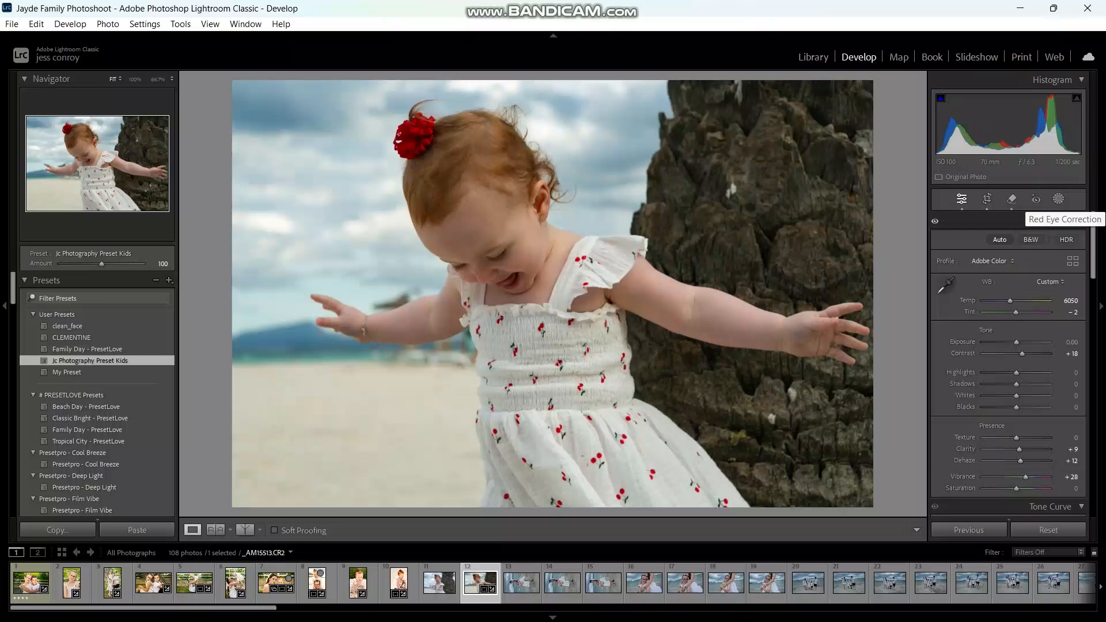
- Add a radial gradient mask covering the girl's face
click(1058, 199)
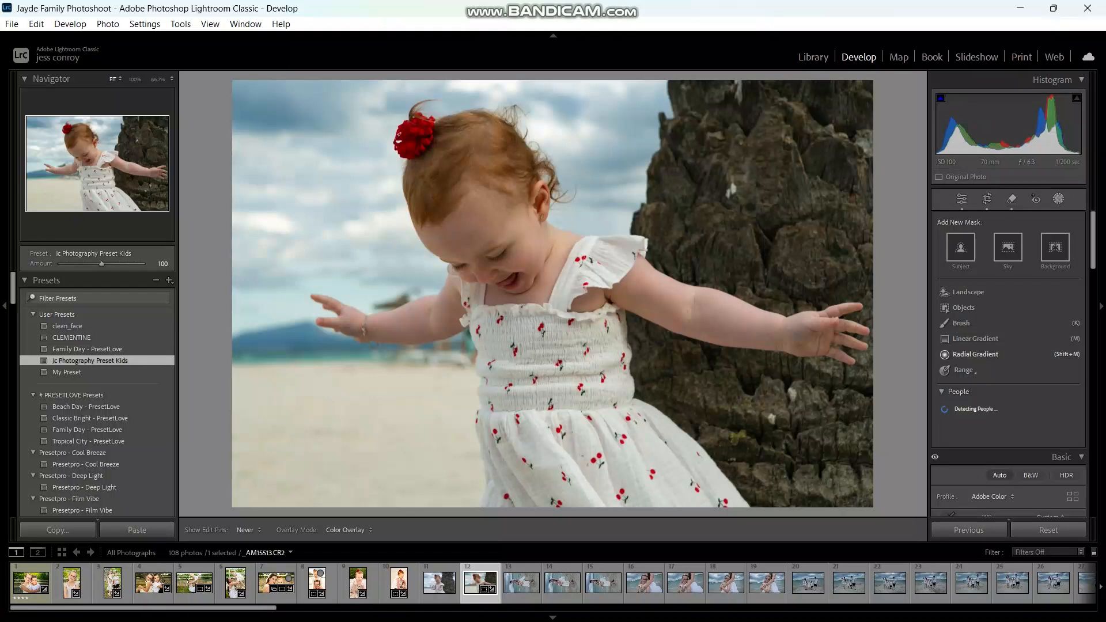
click(976, 354)
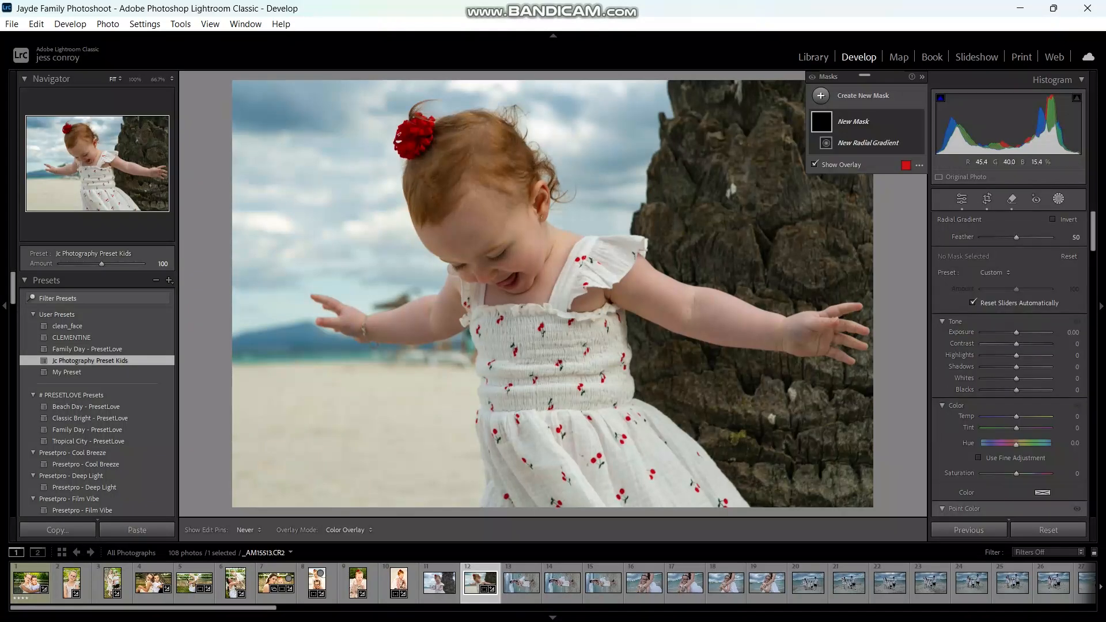
drag(477, 248, 567, 310)
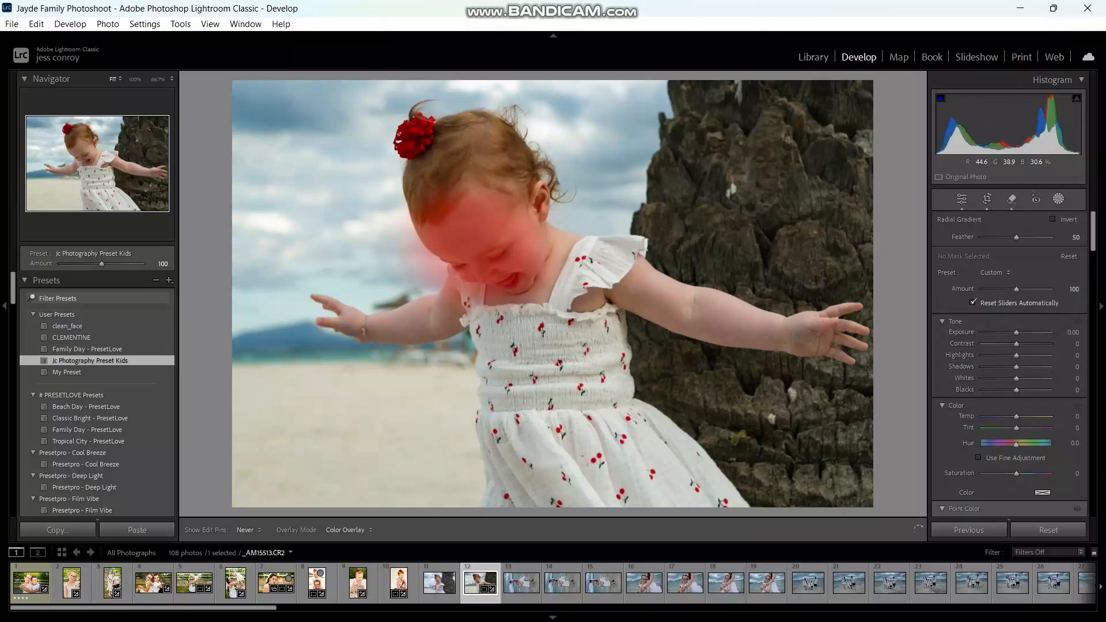
drag(567, 310, 569, 310)
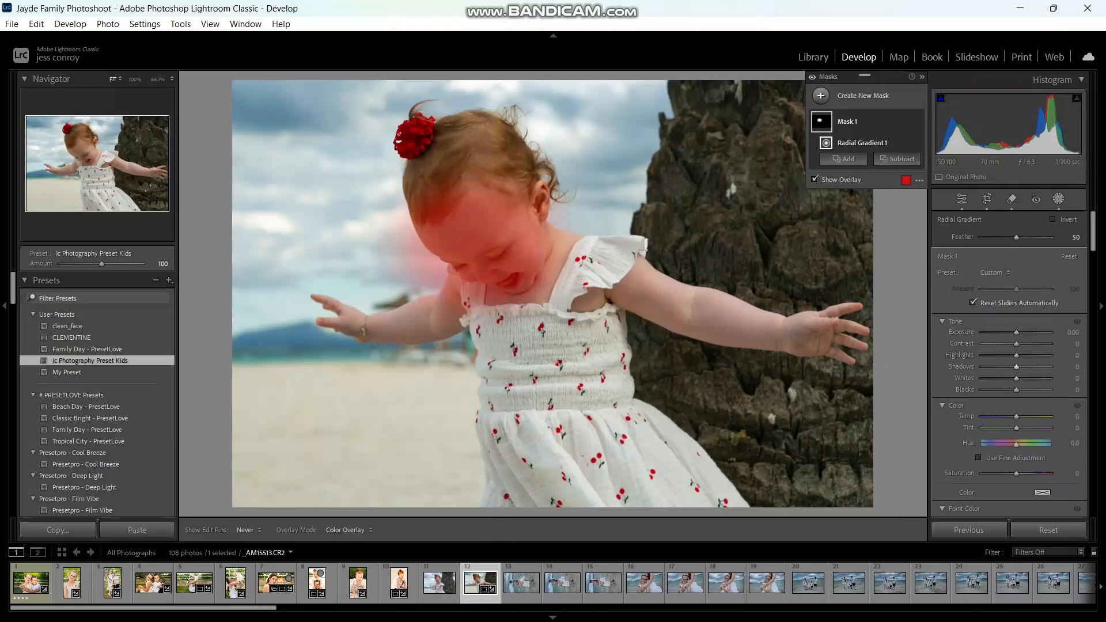
- Set the face mask's Exposure to 0.75, Highlights to 37, Whites to 25, Blacks to 8 and Temp to 8, and leave masking
drag(1017, 333, 1022, 332)
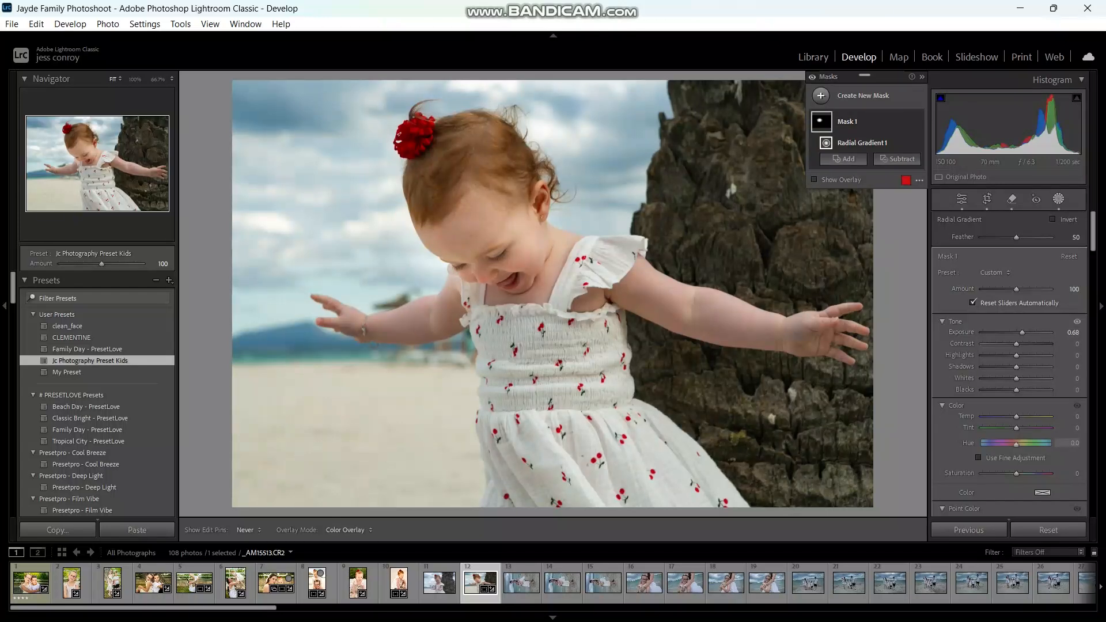
drag(1016, 355, 1016, 355)
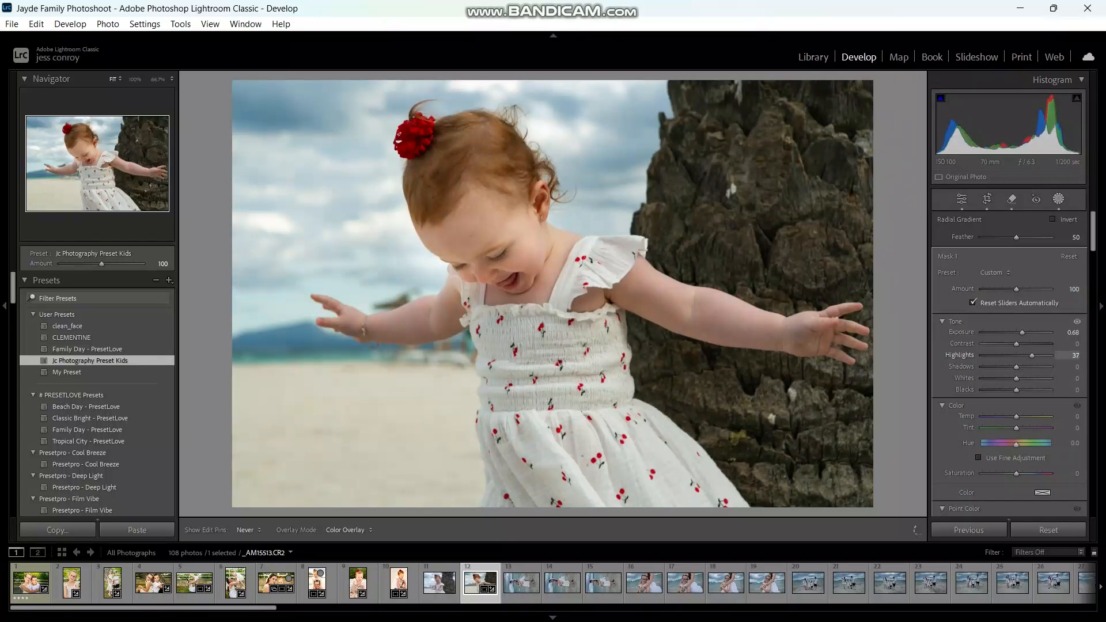
drag(1016, 379, 1017, 390)
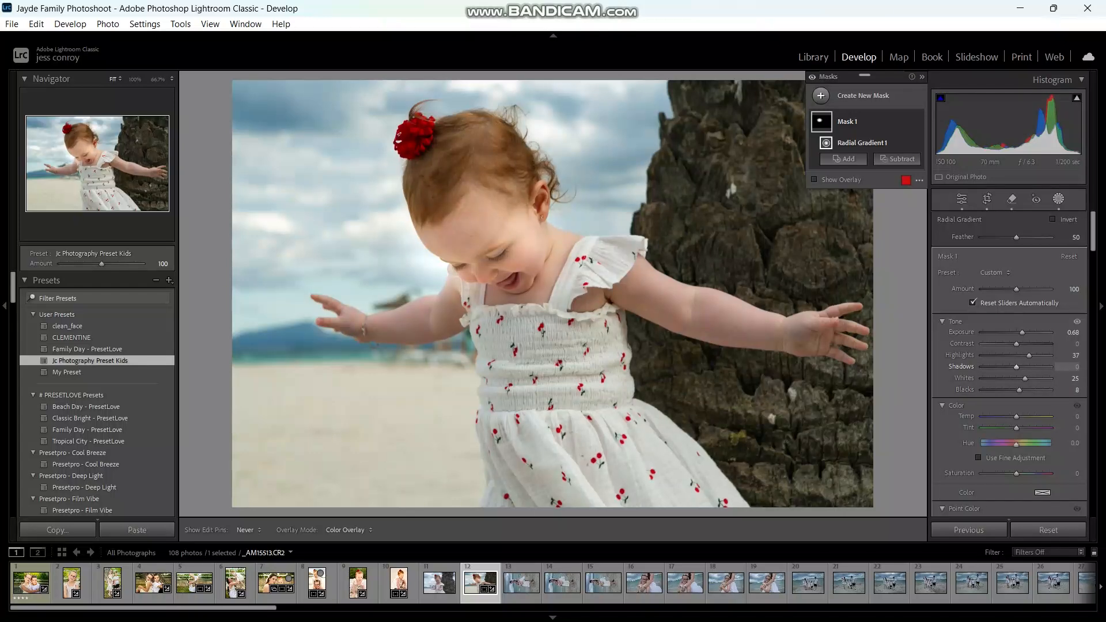
drag(1022, 333, 1023, 332)
drag(1017, 417, 1017, 416)
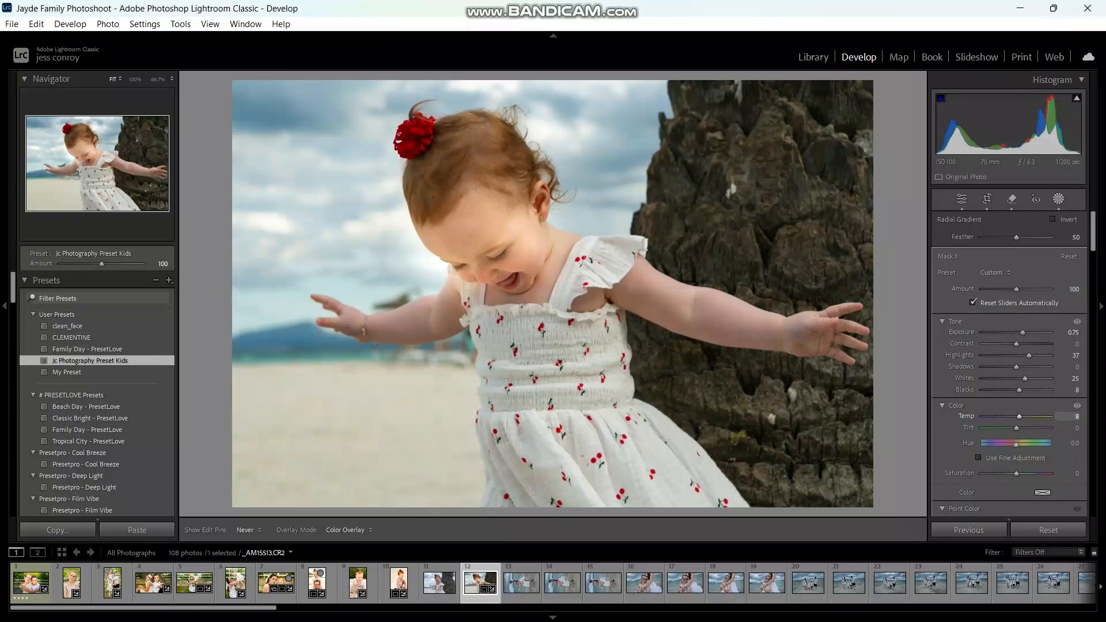
click(1059, 198)
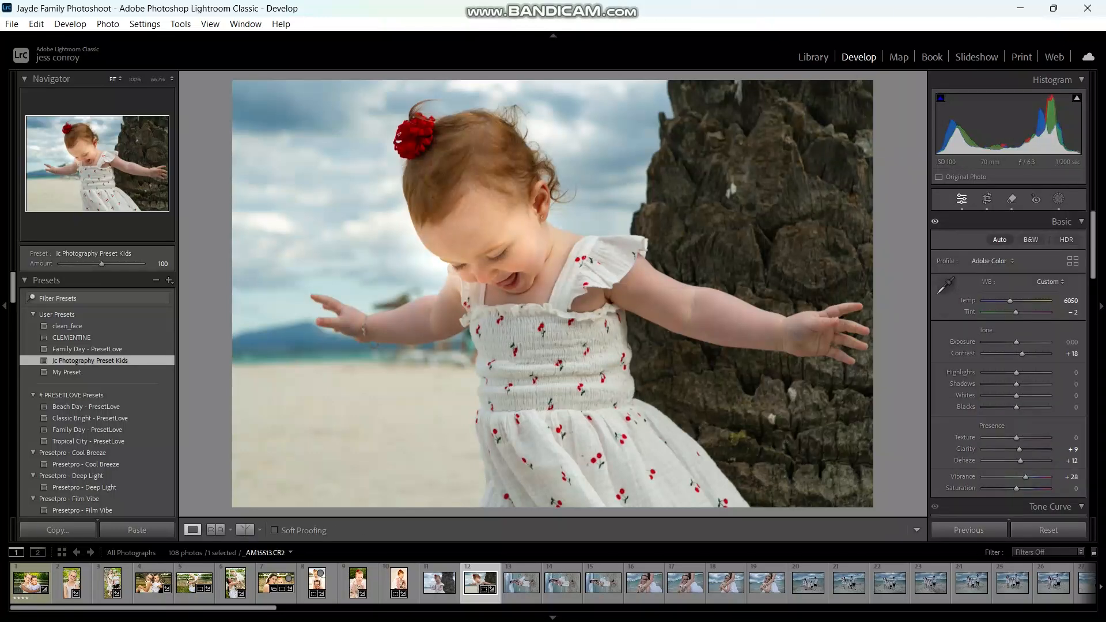
- Set the whole photo's Temp to 7088, Highlights to -47, Shadows to -23, Blacks to -37, Clarity to +12 and Vibrance to +37
mouse_move(1016, 373)
mouse_down()
mouse_move(993, 373)
mouse_move(1022, 385)
mouse_move(1008, 385)
mouse_up()
drag(1010, 301, 1018, 301)
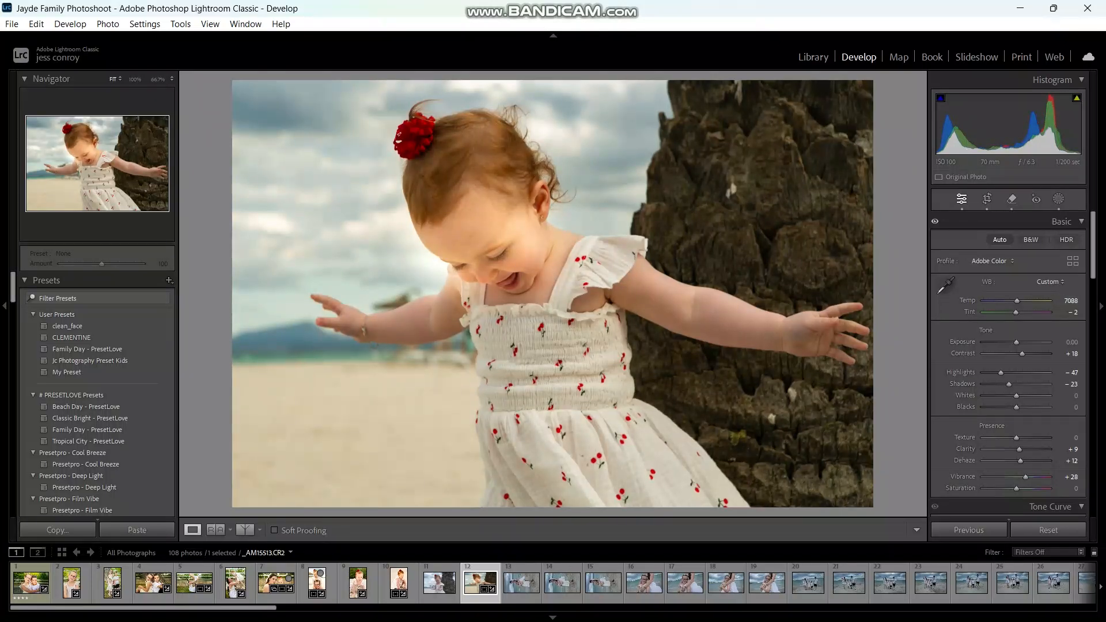
drag(1022, 407, 1002, 407)
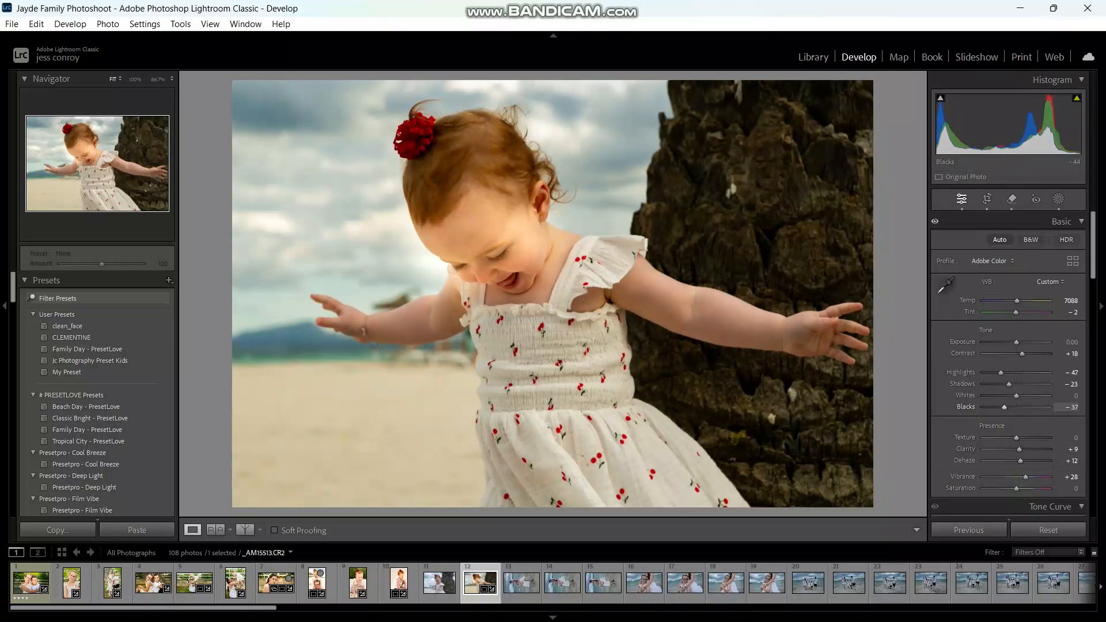
scroll(1008, 363, down, 3)
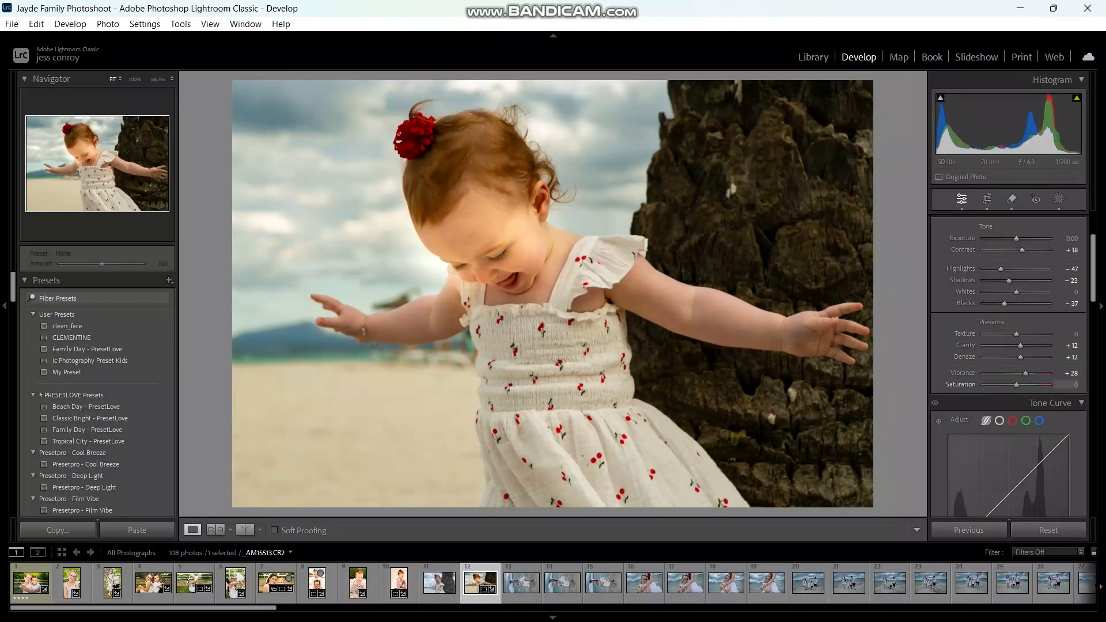
mouse_move(1025, 373)
mouse_down()
mouse_move(994, 373)
mouse_move(1029, 373)
mouse_up()
- Adjust the photo's white balance to Temp 7000 and Tint +26
drag(1092, 268, 1093, 245)
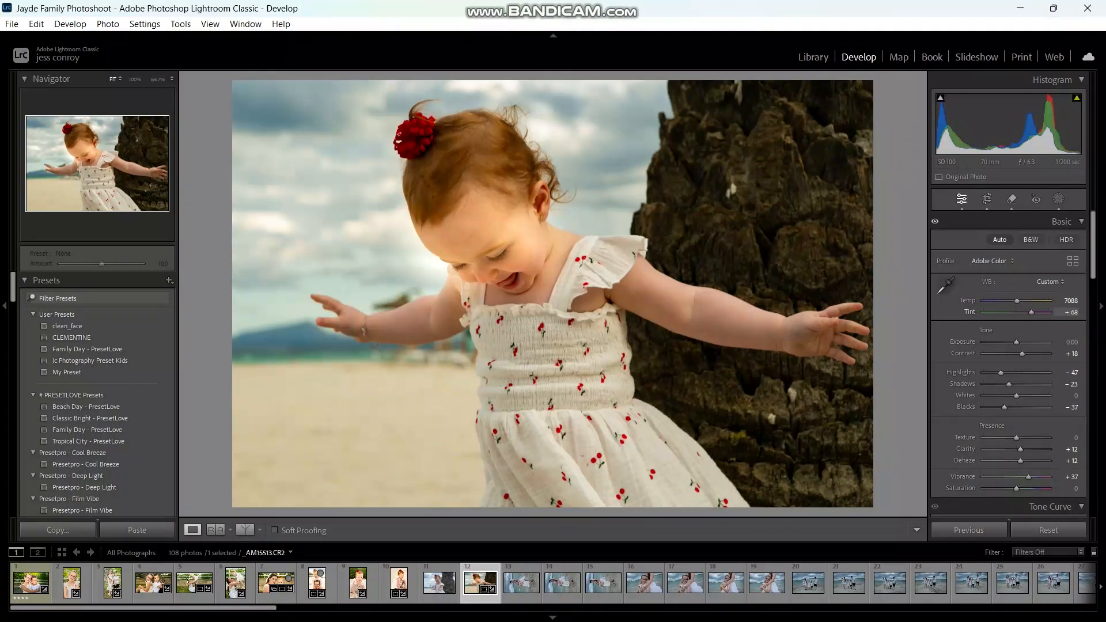
mouse_move(1016, 301)
mouse_down()
mouse_move(1027, 301)
mouse_move(1015, 301)
mouse_up()
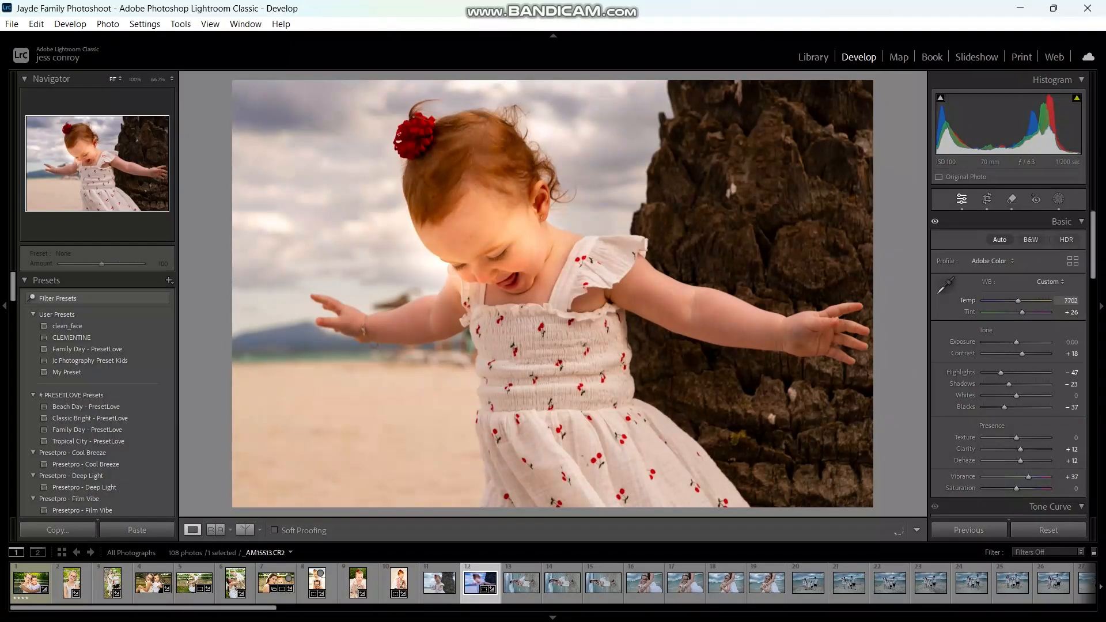
drag(1013, 301, 1017, 301)
drag(1014, 301, 1016, 300)
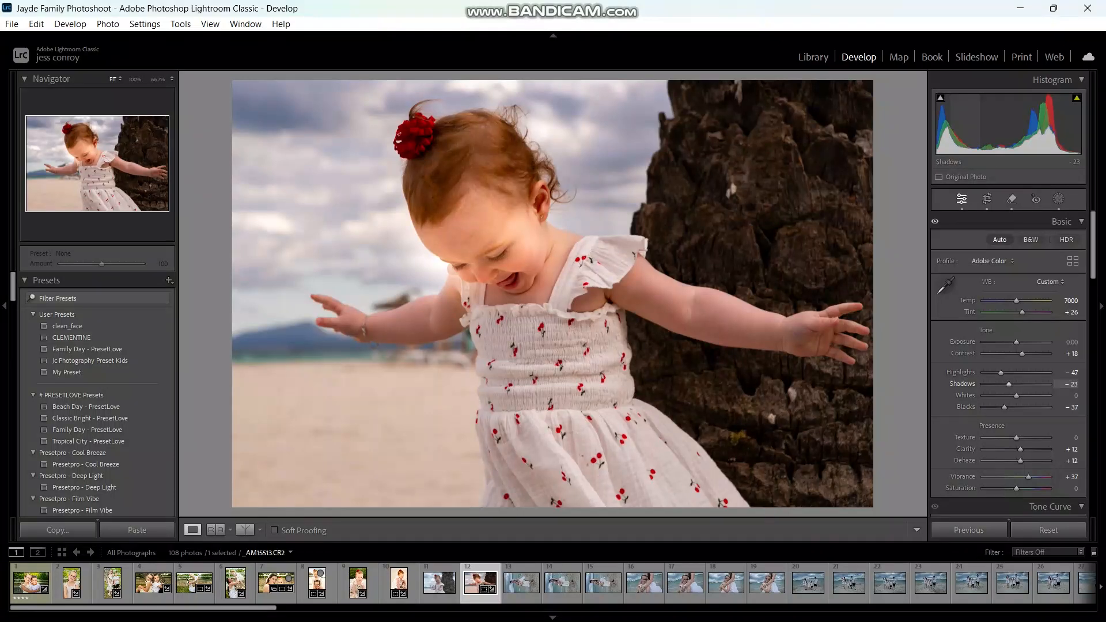
- Refine the photo with Contrast +35, Shadows -9, Blacks -53, Temp 7351, Tint +21, Texture +7 and Clarity +4
drag(1008, 385, 1028, 354)
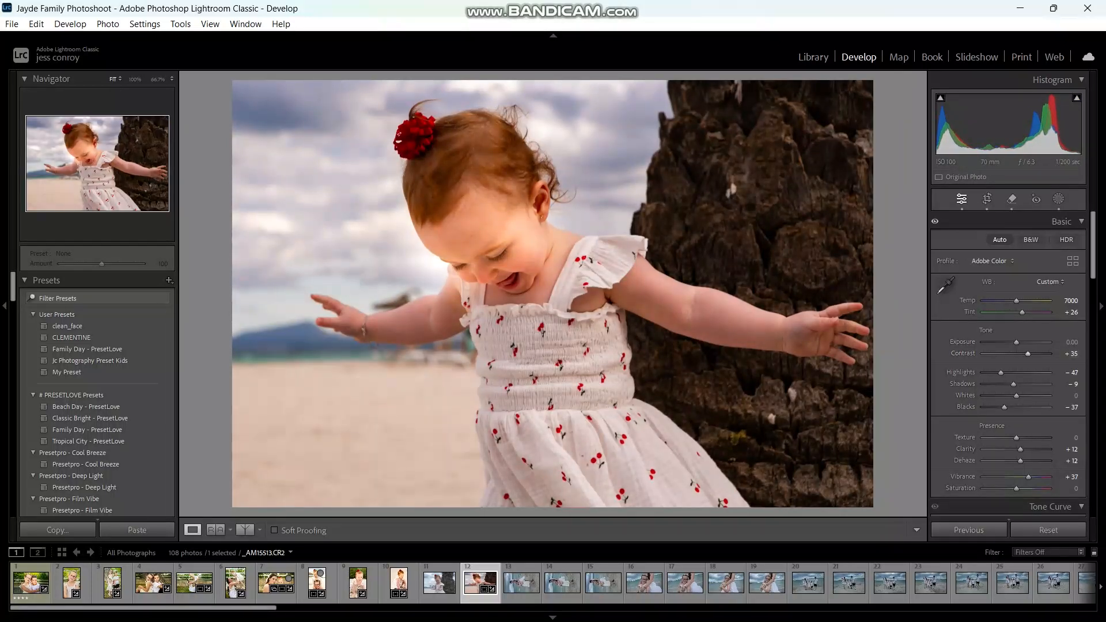
drag(1017, 301, 1019, 301)
drag(1004, 407, 999, 407)
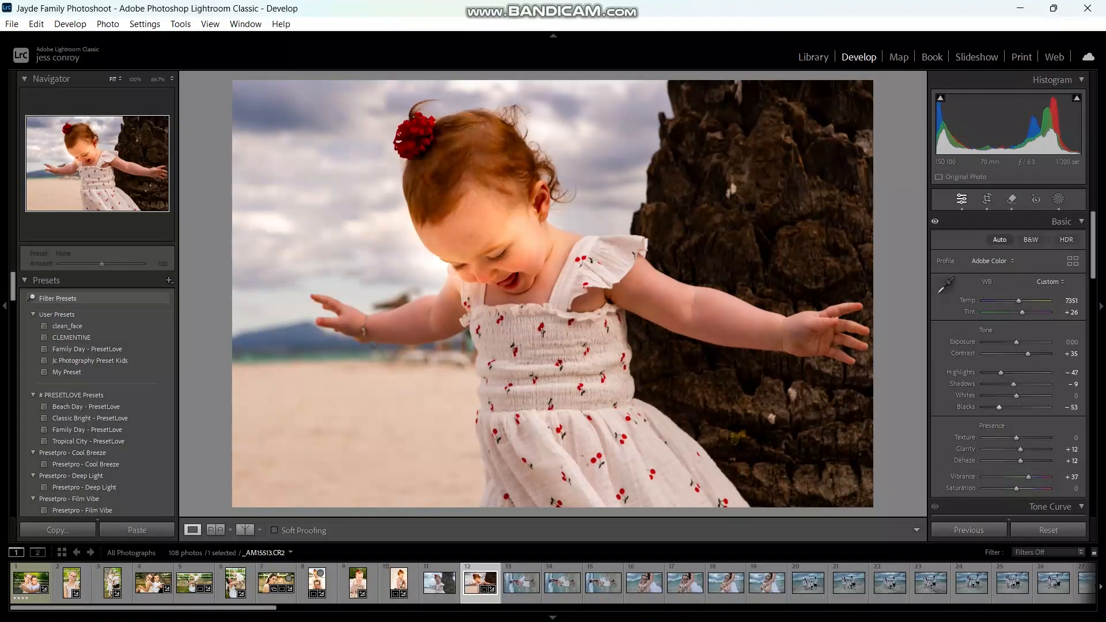
drag(1020, 450, 1019, 449)
drag(1022, 312, 1020, 312)
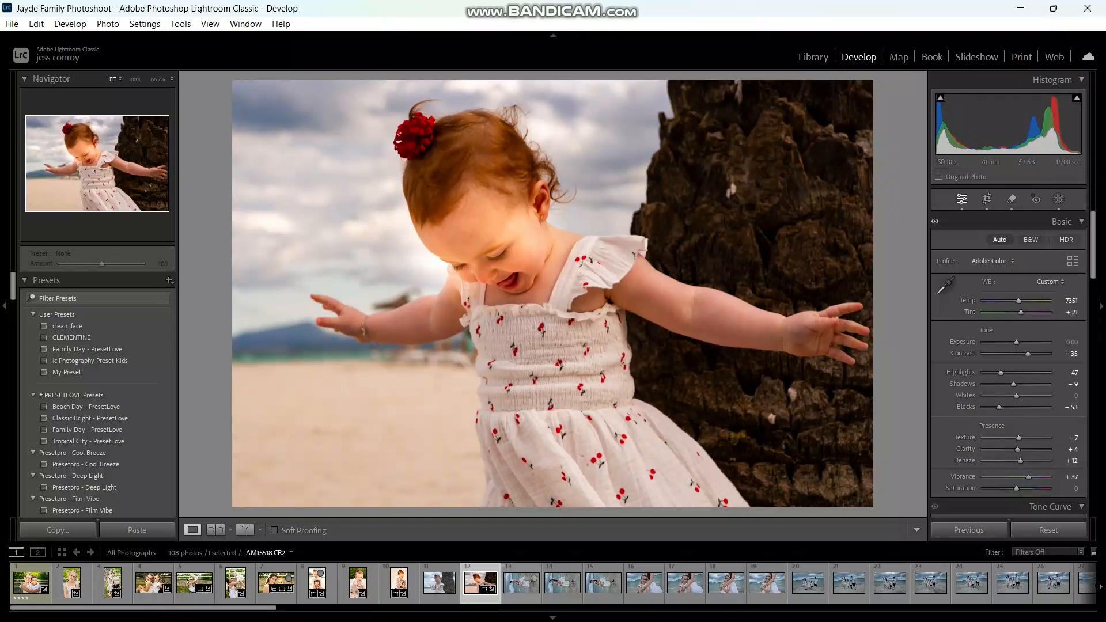
- Open the edited photo in Photoshop with its Lightroom adjustments
right_click(467, 589)
mouse_move(519, 240)
click(714, 240)
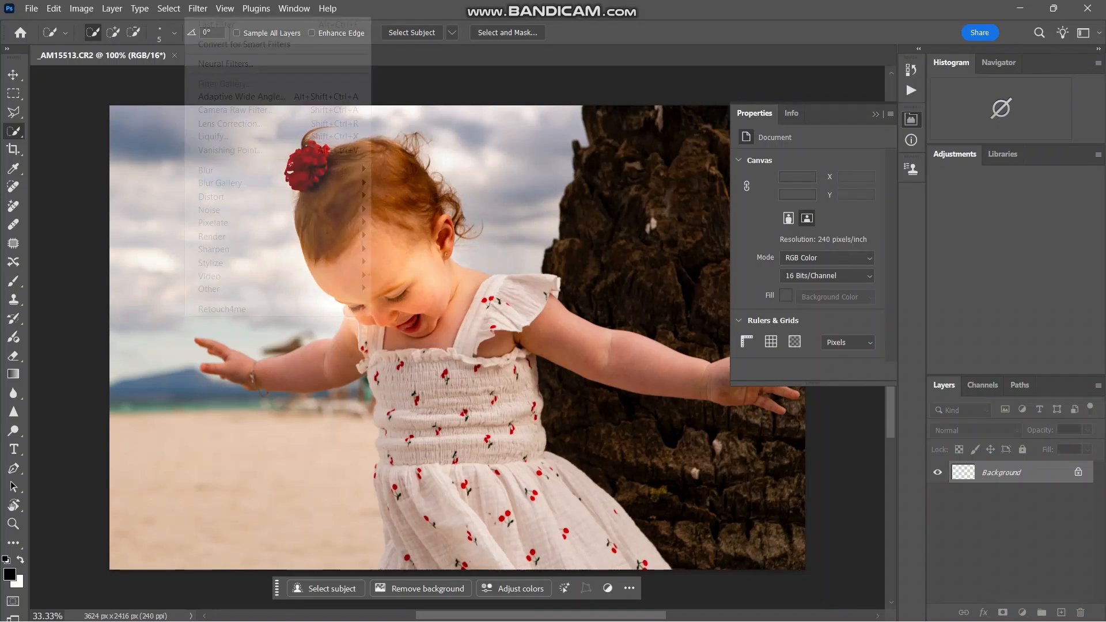
click(198, 9)
click(198, 8)
click(168, 9)
click(168, 8)
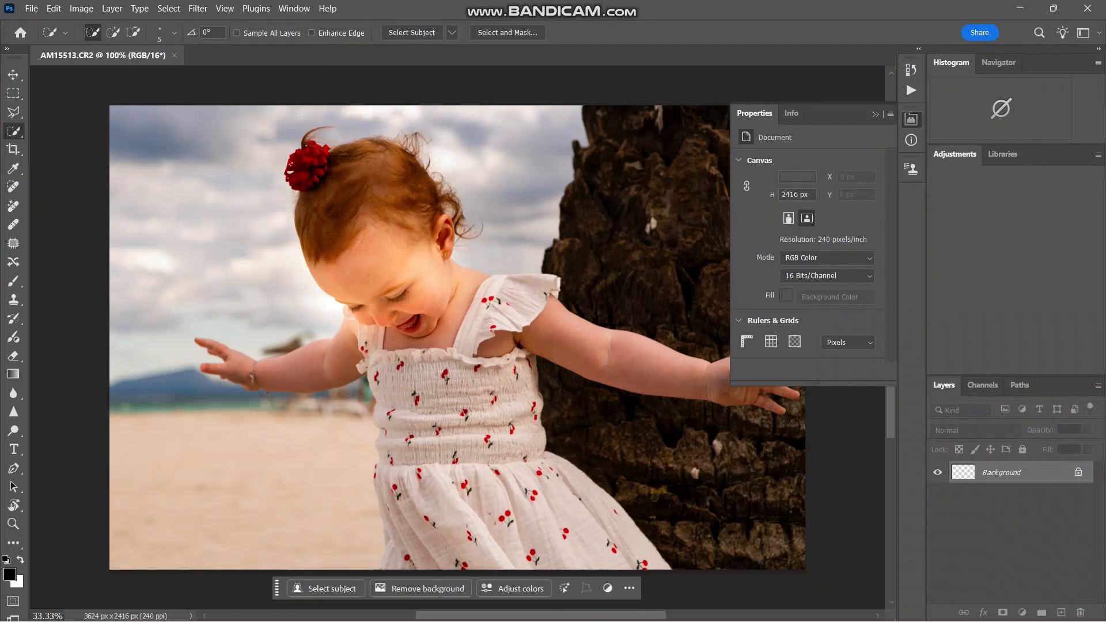
click(197, 8)
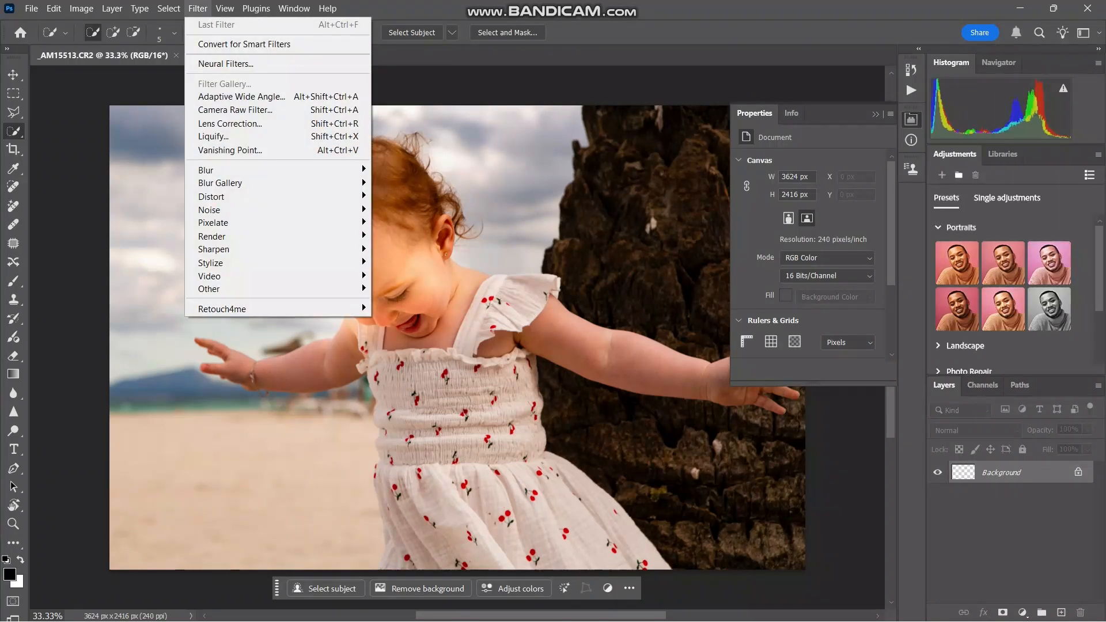
click(198, 8)
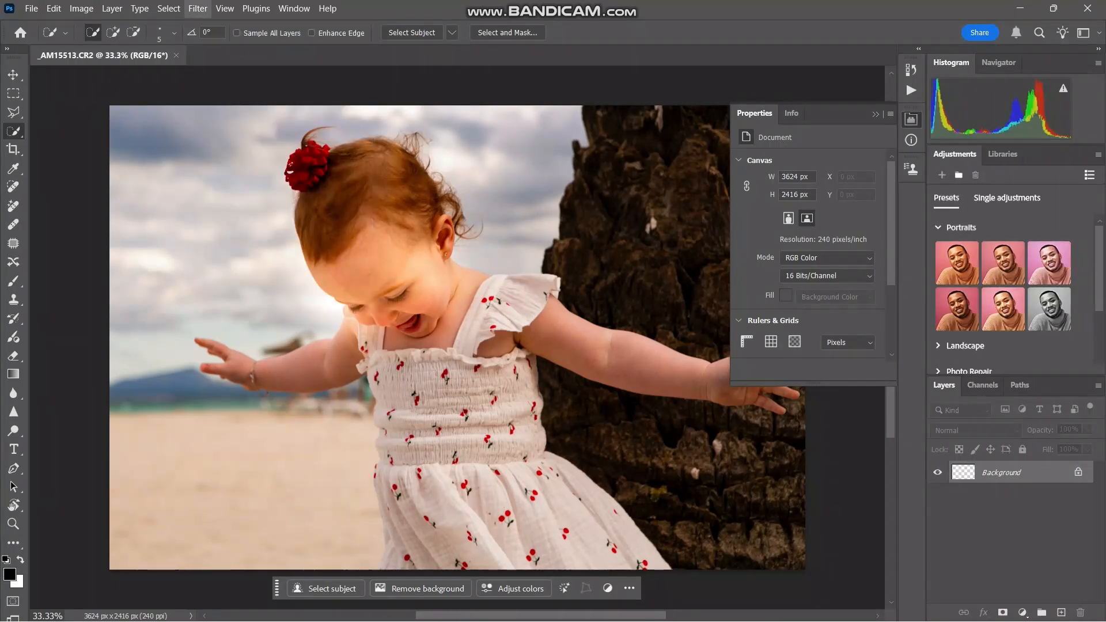
- Apply the Skin Smoothing neural filter to the toddler's face with Blur 50 and Smoothness 0, output to the current layer, and clear the selection
click(295, 9)
click(198, 9)
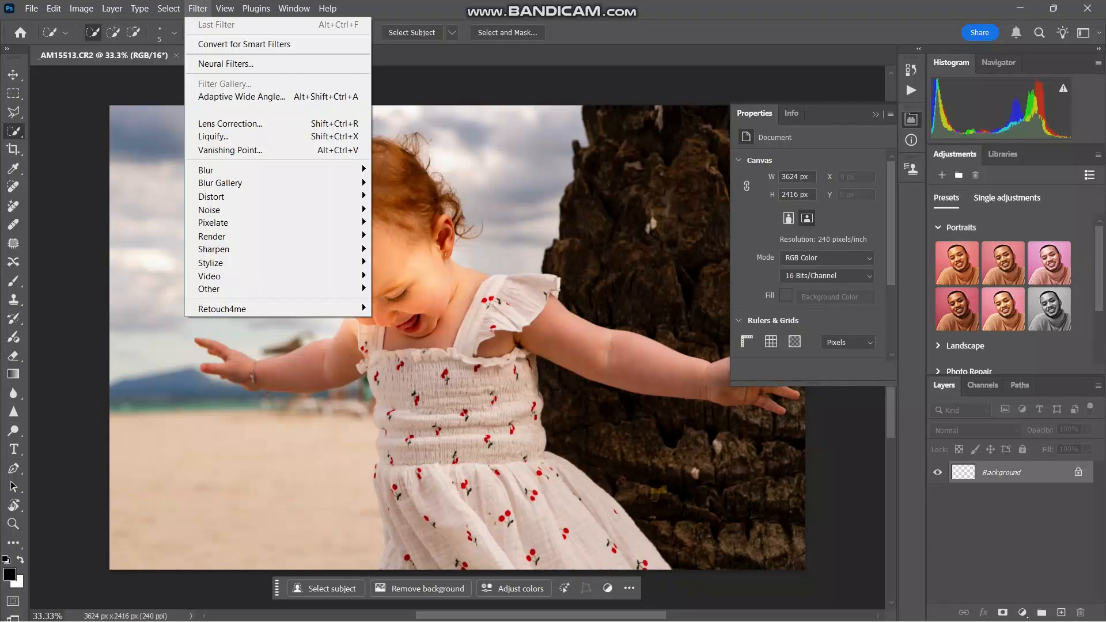
click(226, 64)
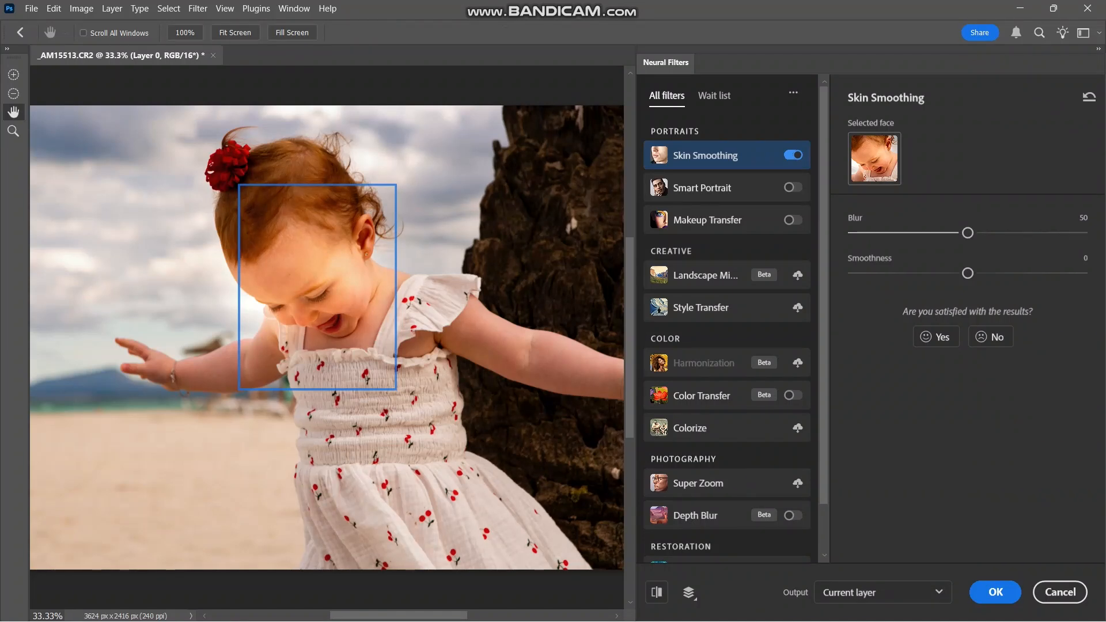
click(995, 592)
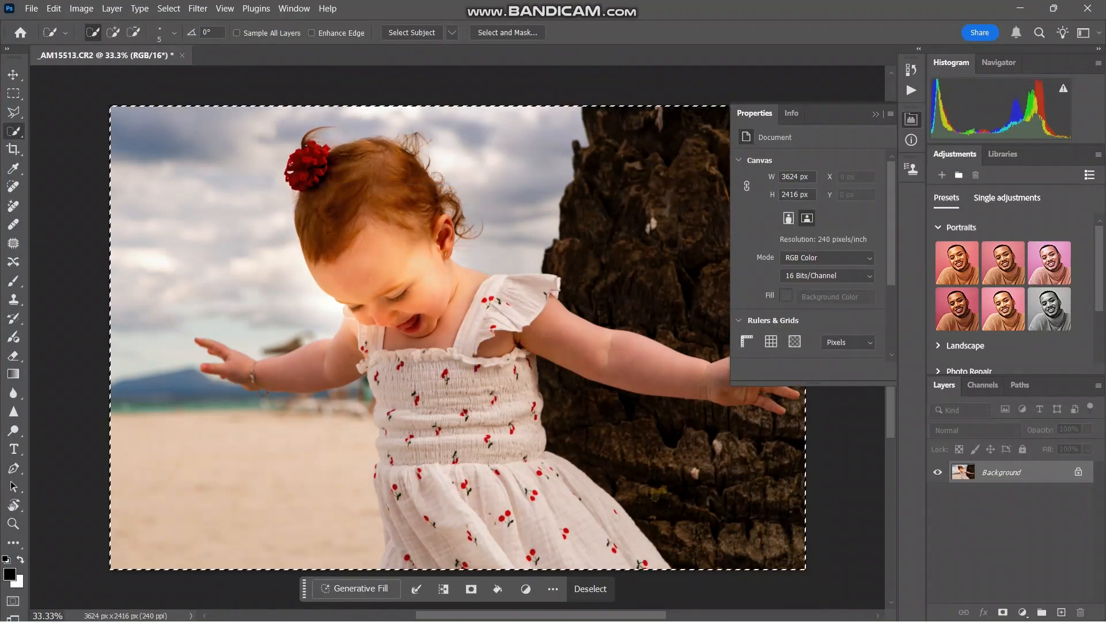
key(ctrl+d)
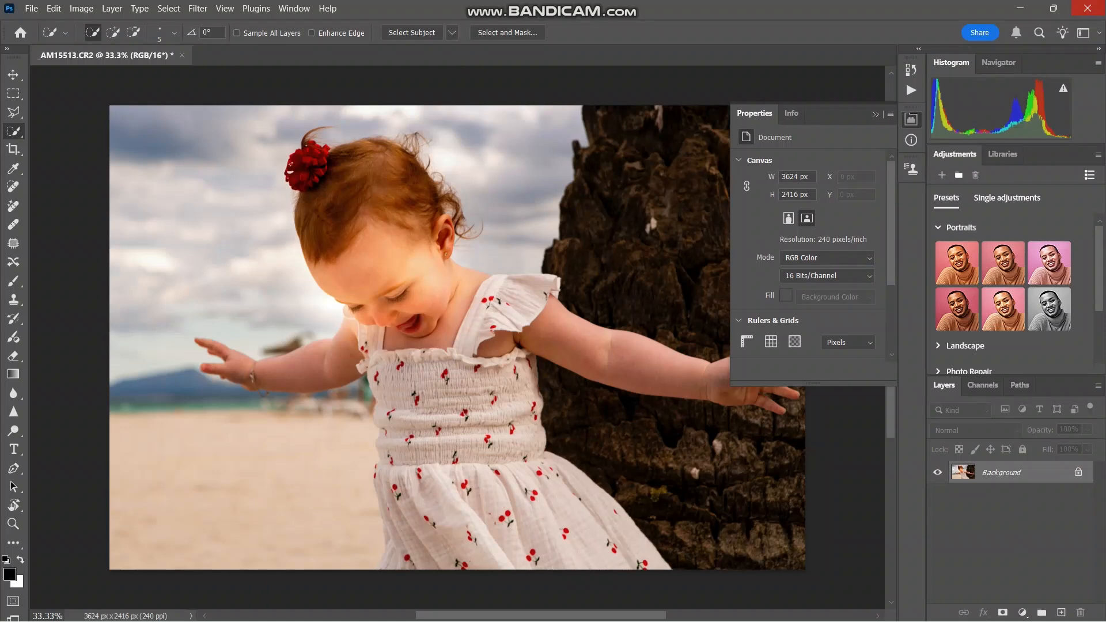
- Close the photo _AM15513.CR2 with its changes saved and minimize the Photoshop window
click(1087, 8)
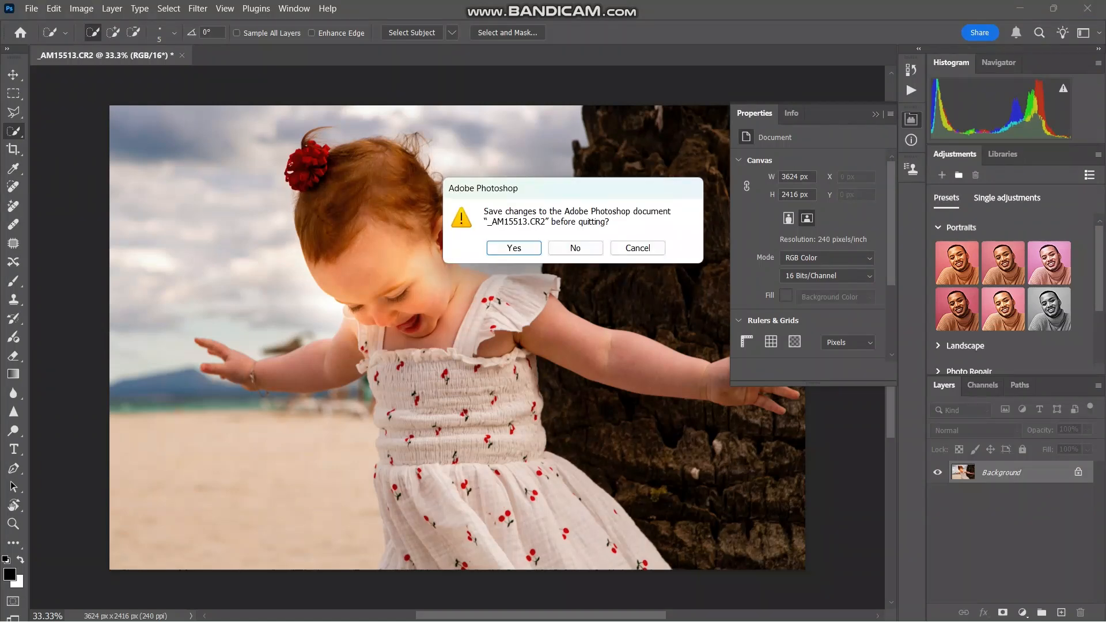
click(514, 249)
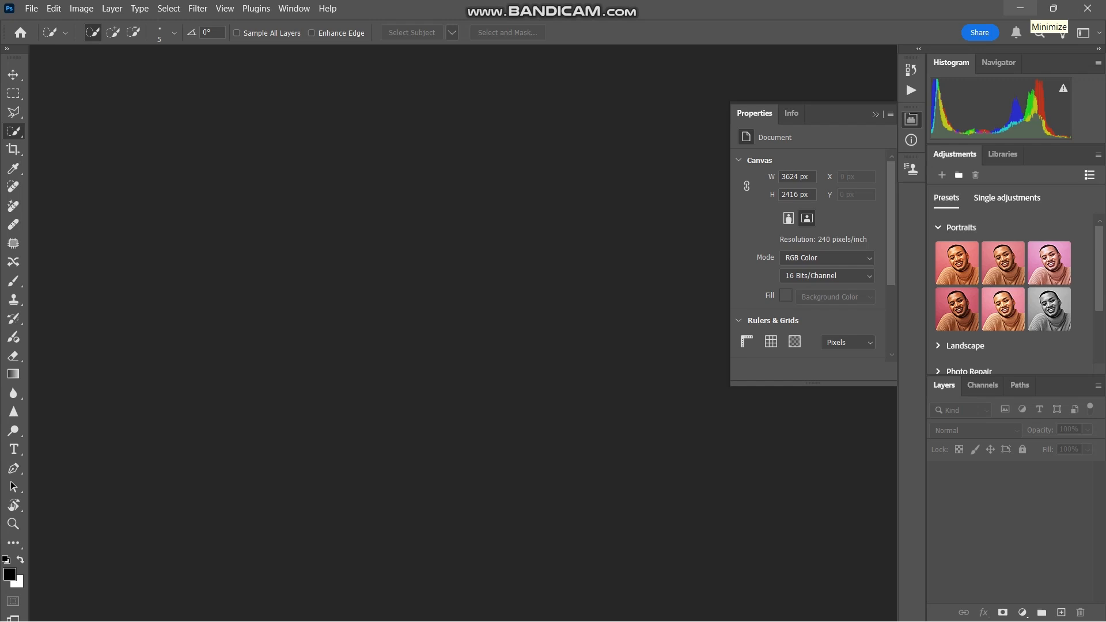
click(1019, 8)
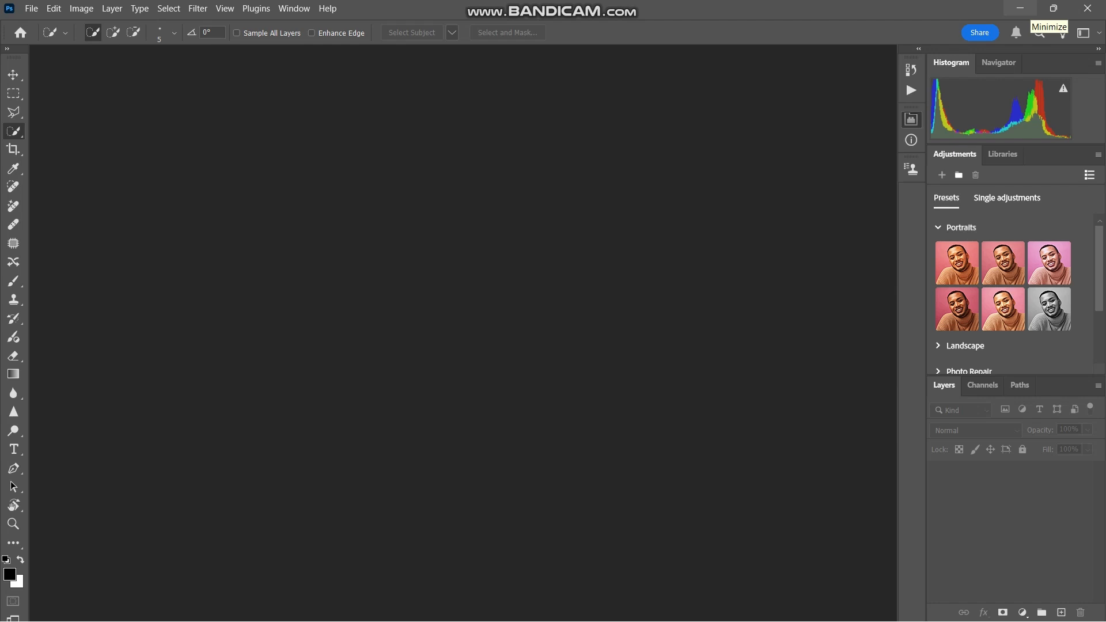